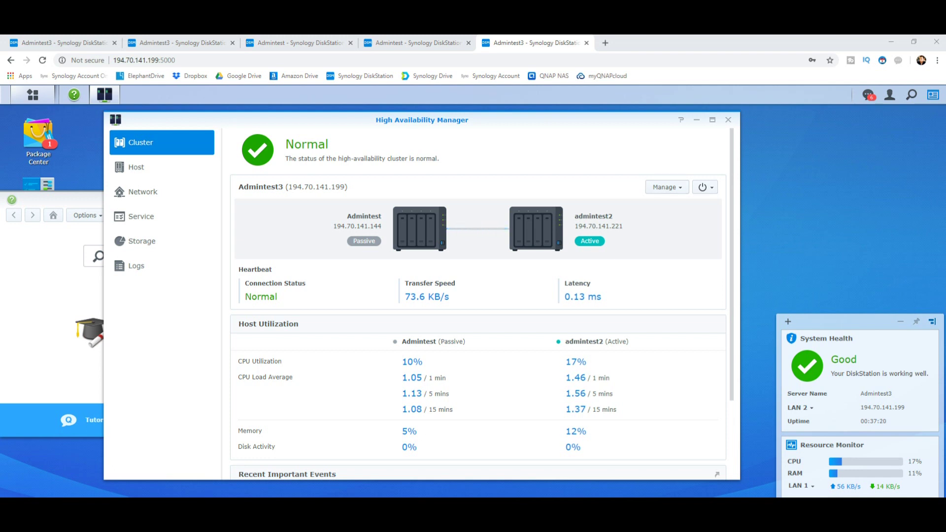
Review the cluster's Manage options and the Shut down/Reboot cluster power options
click(665, 187)
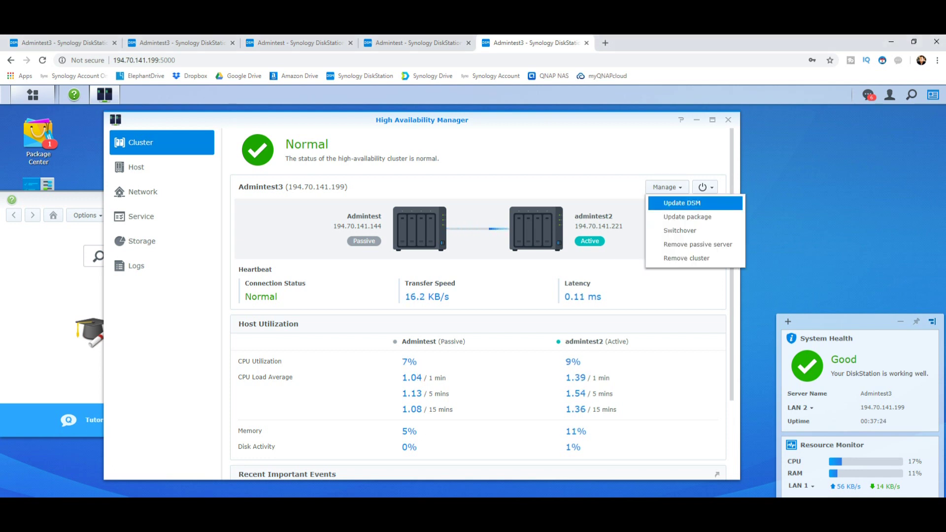
click(705, 187)
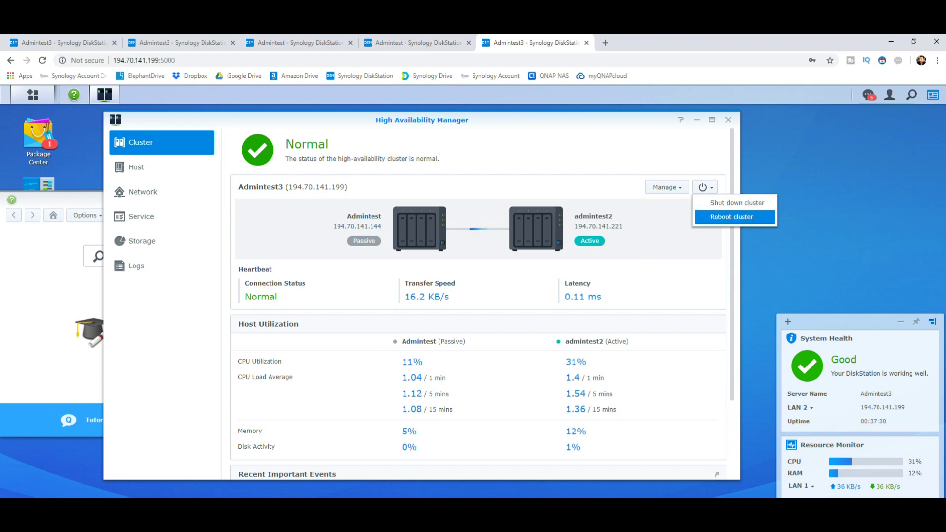
click(666, 187)
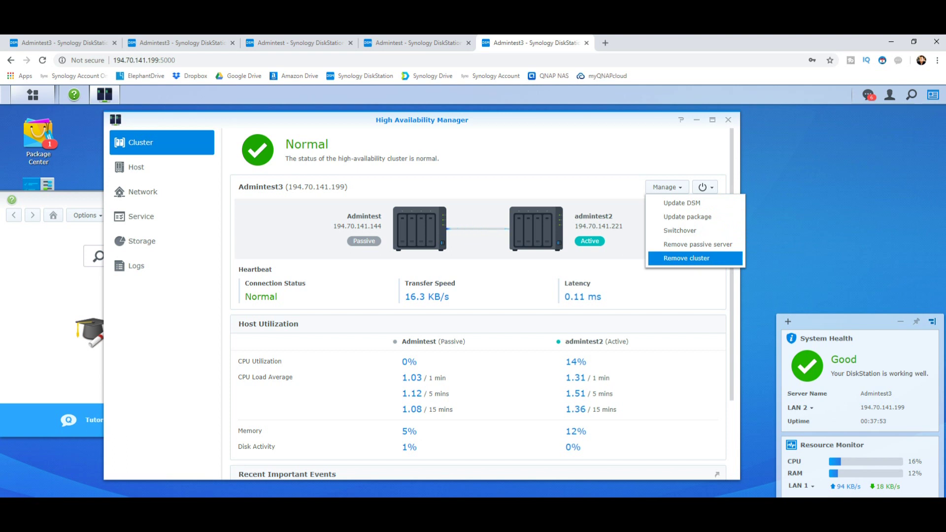
Remove the cluster: tick the 'I understand' acknowledgement, confirm Yes, and enter the DSM account password
click(686, 258)
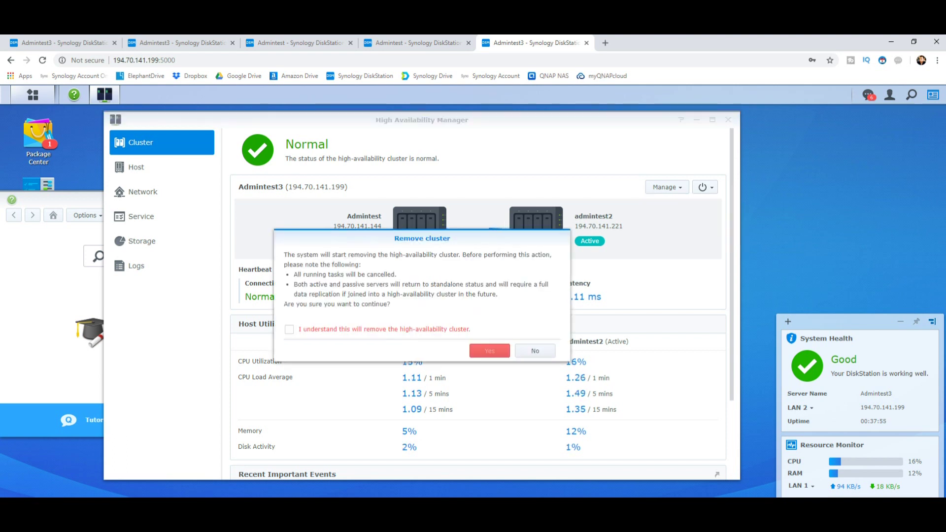
click(289, 329)
click(490, 350)
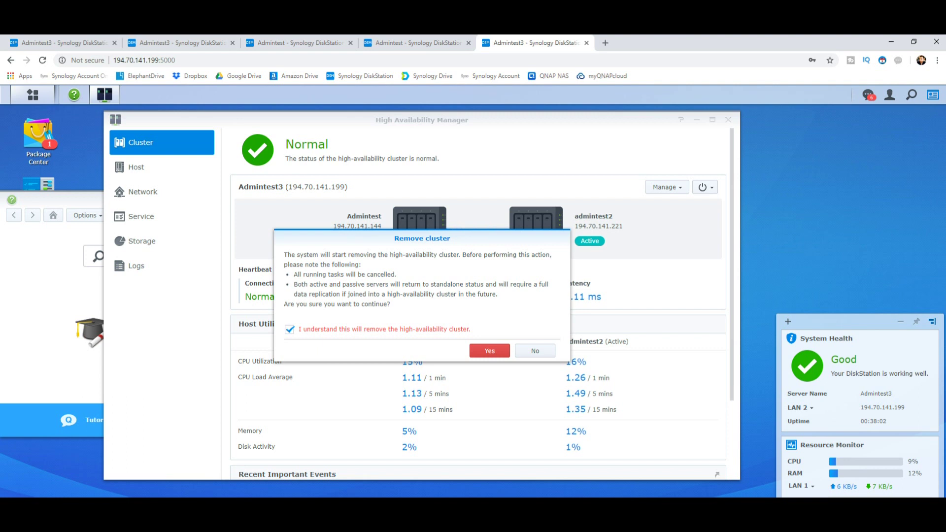
text(*)
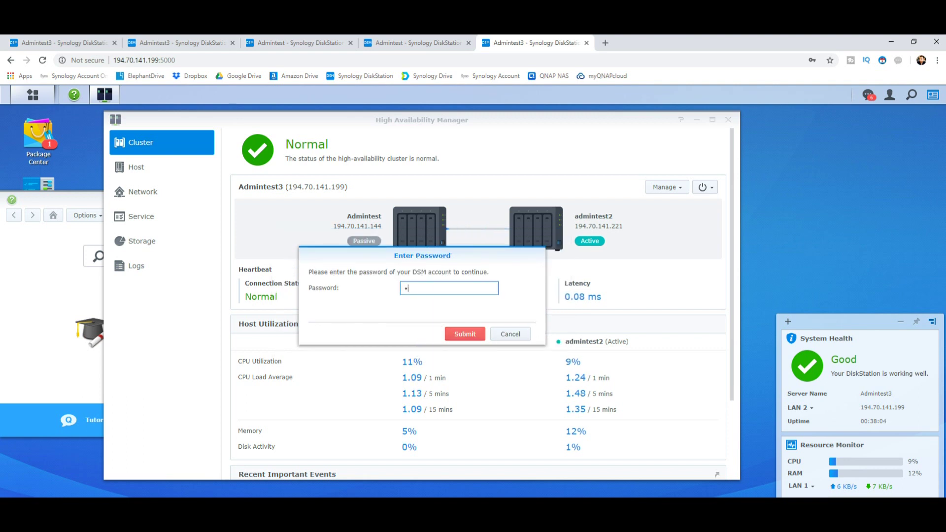
text(*******)
key(Return)
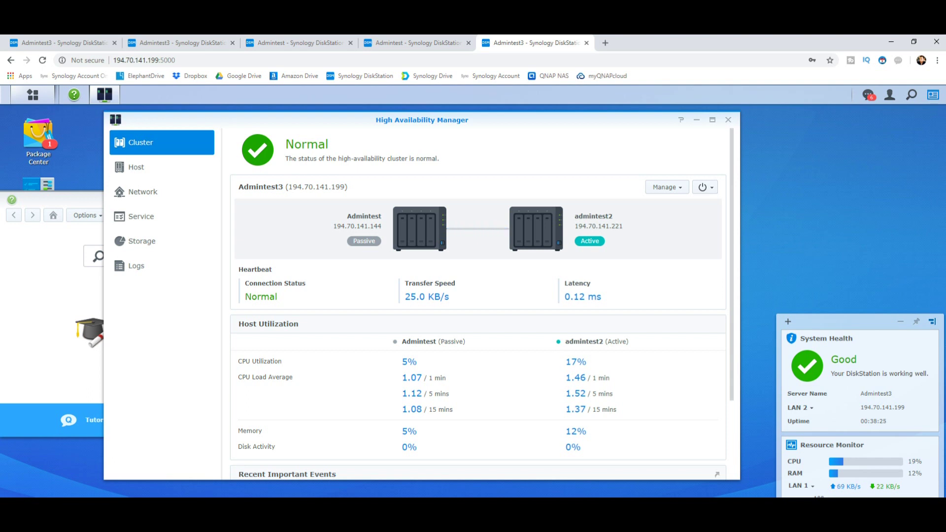
Search in Synology Assistant to list Admintest and admintest2 as Ready, then return to the browser
key(alt+Tab)
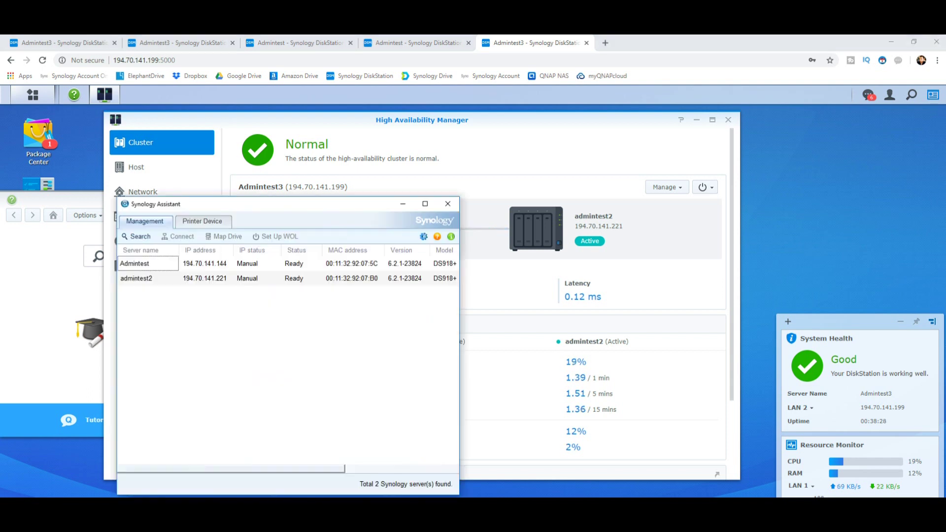
drag(246, 204, 324, 361)
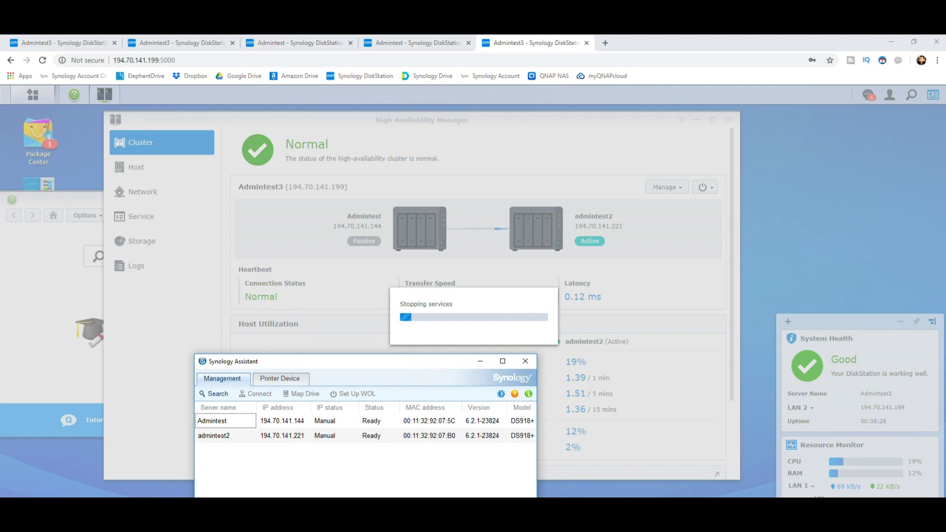
drag(324, 361, 734, 199)
click(249, 323)
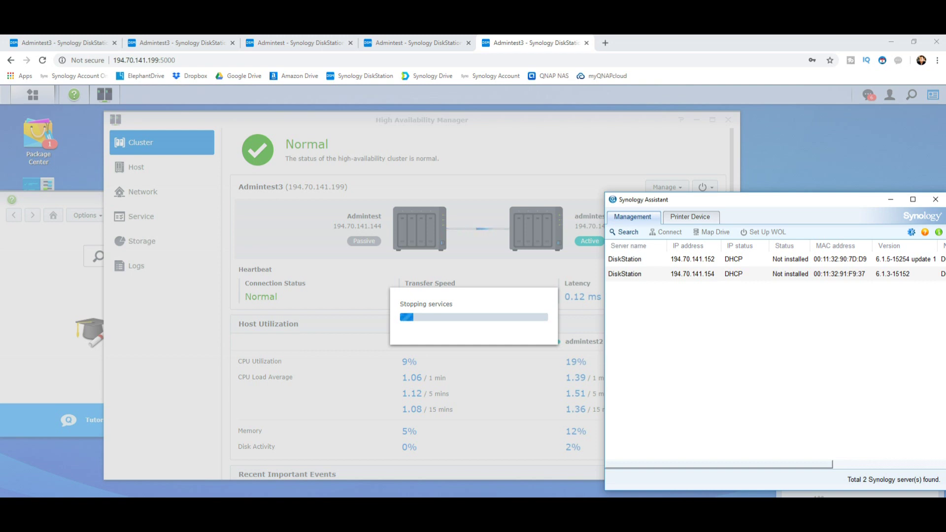
key(alt+Tab)
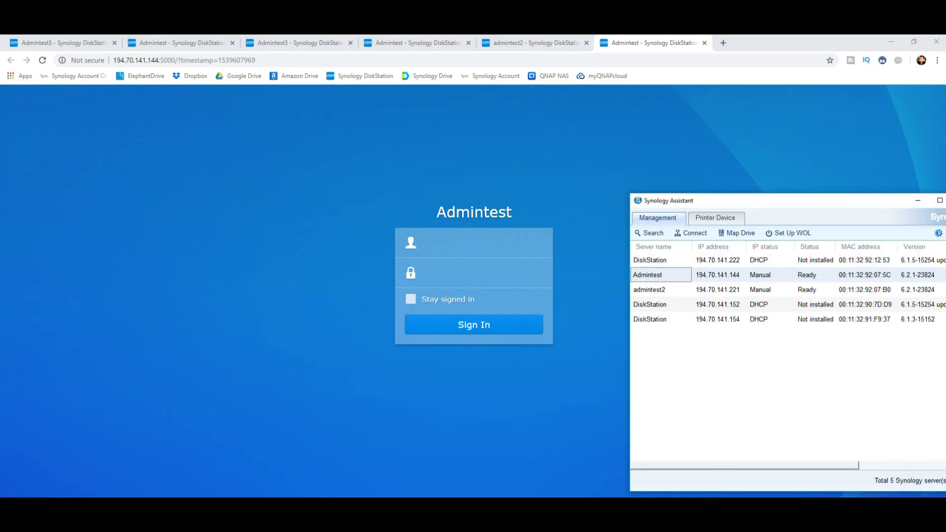
Open admintest2's sign-in page in a new tab alongside the Admintest sign-in page
double_click(649, 290)
key(ctrl+shift+Tab)
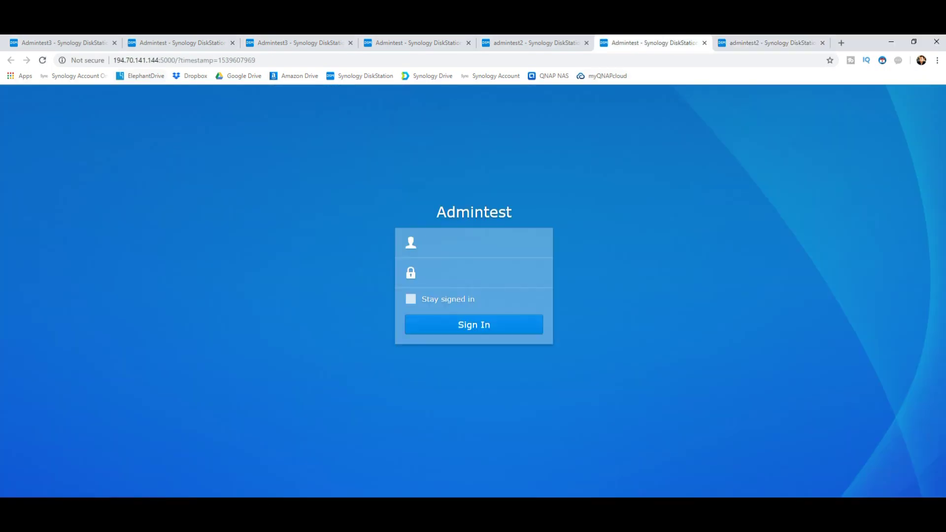
key(ctrl+Tab)
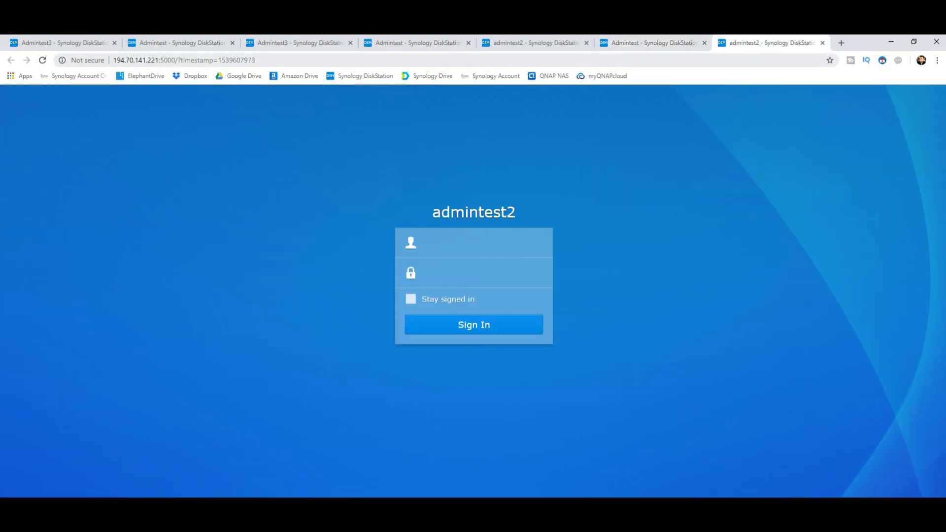
key(ctrl+shift+Tab)
key(ctrl+shift+Tab)
key(ctrl+shift+Tab)
key(ctrl+shift+Tab)
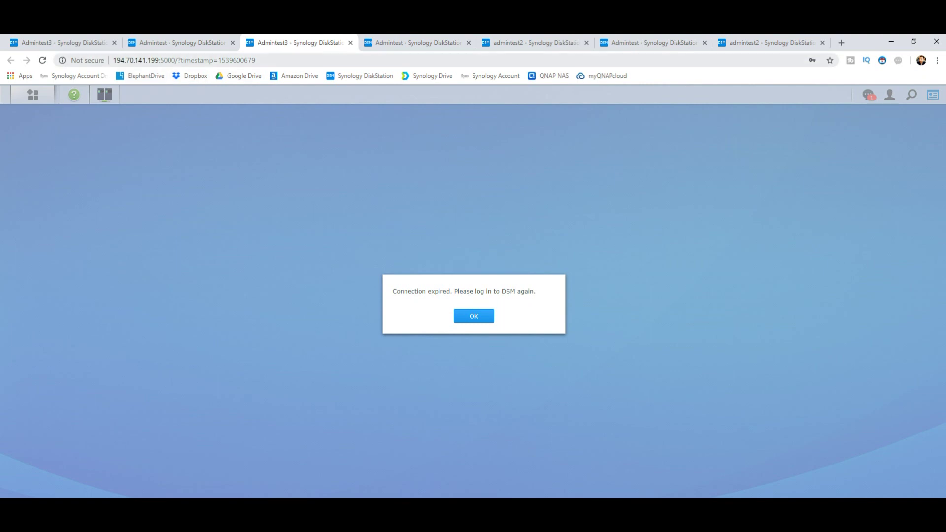
drag(160, 61, 146, 60)
key(ctrl+Tab)
key(ctrl+Tab)
key(ctrl+Tab)
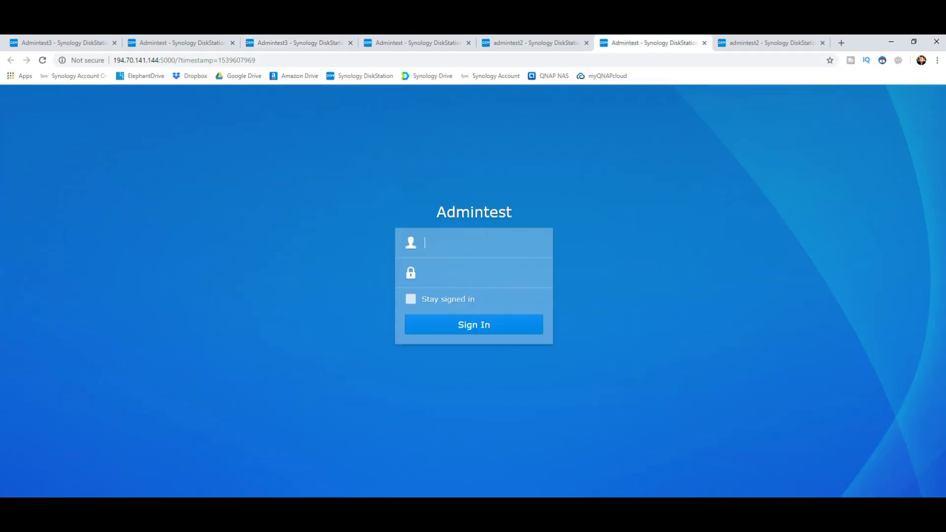
key(ctrl+Tab)
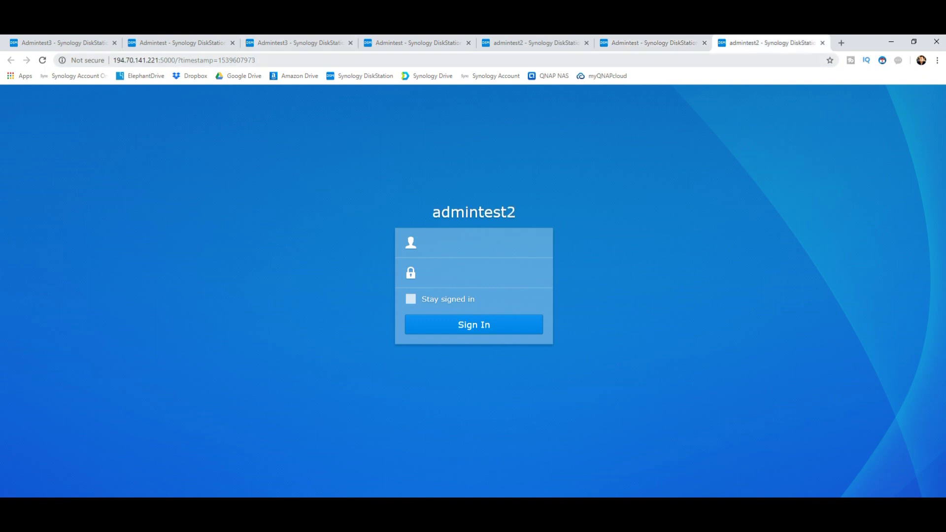
key(ctrl+shift+Tab)
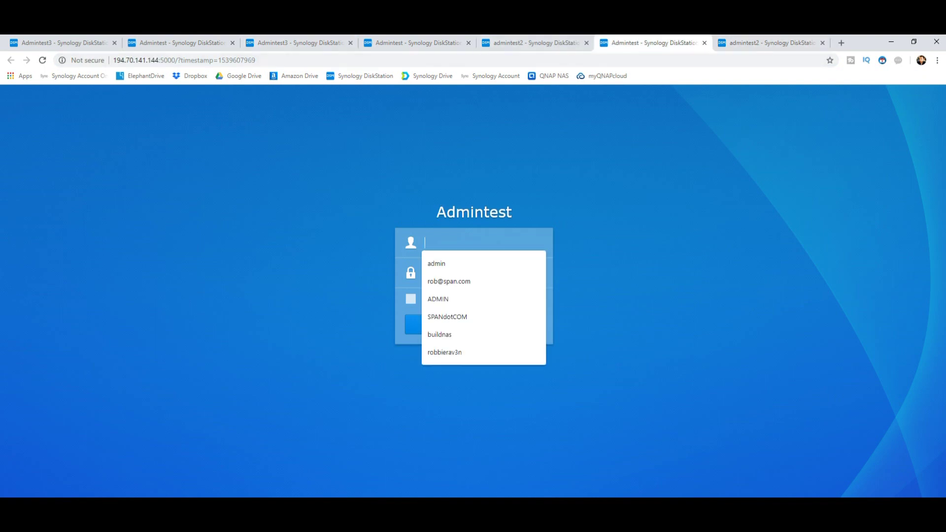
Sign in as admin to Admintest and to admintest2 with each NAS's password
text(admin)
key(Tab)
text(*******)
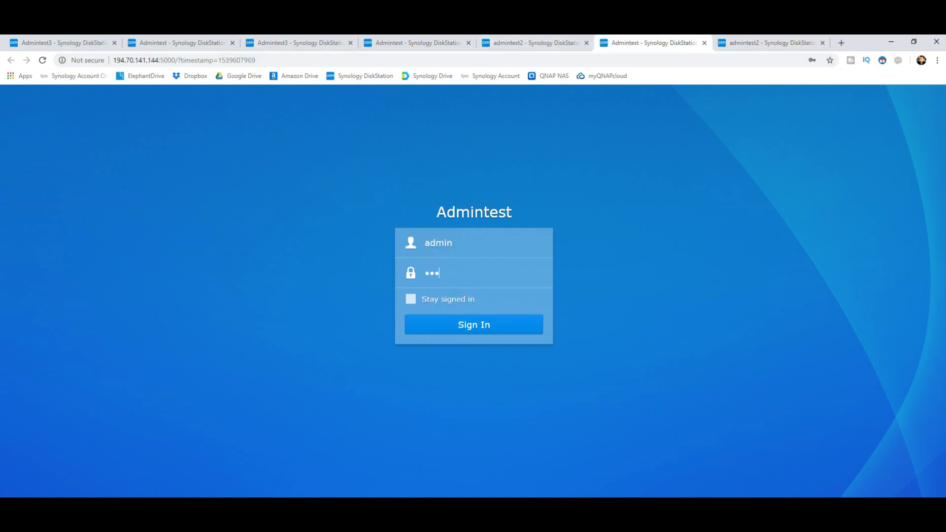
key(Return)
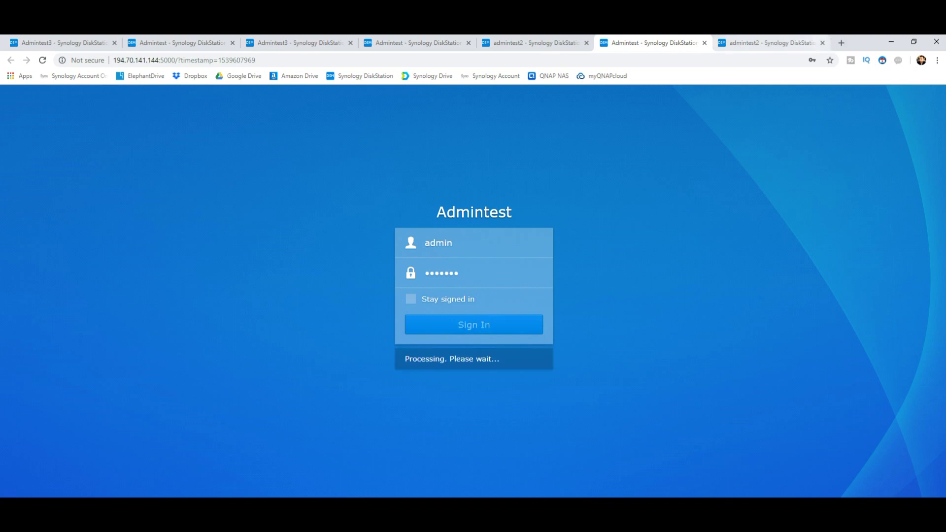
key(ctrl+Tab)
text(admin)
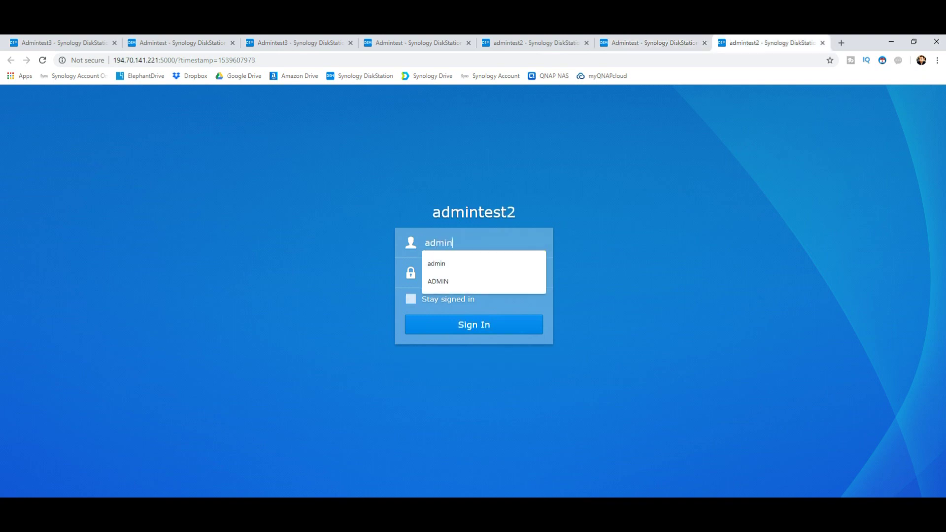
key(Tab)
text(********)
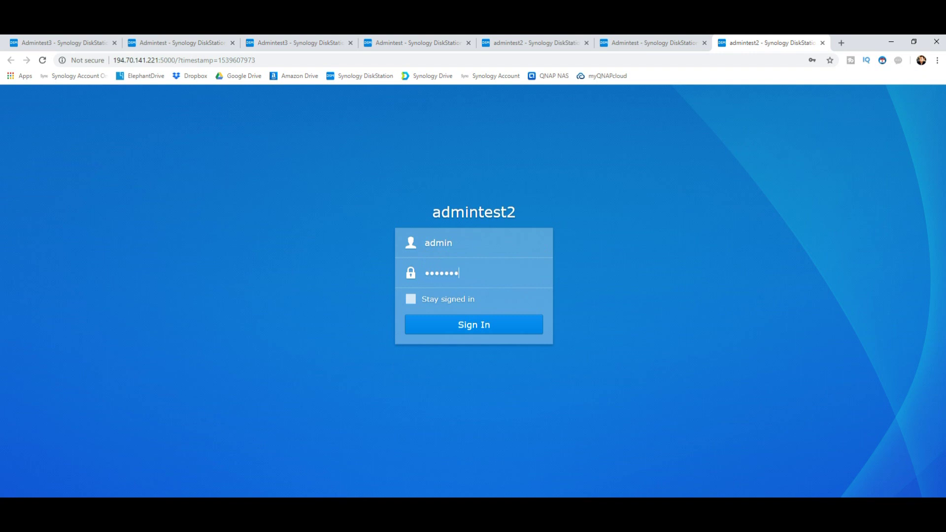
key(Return)
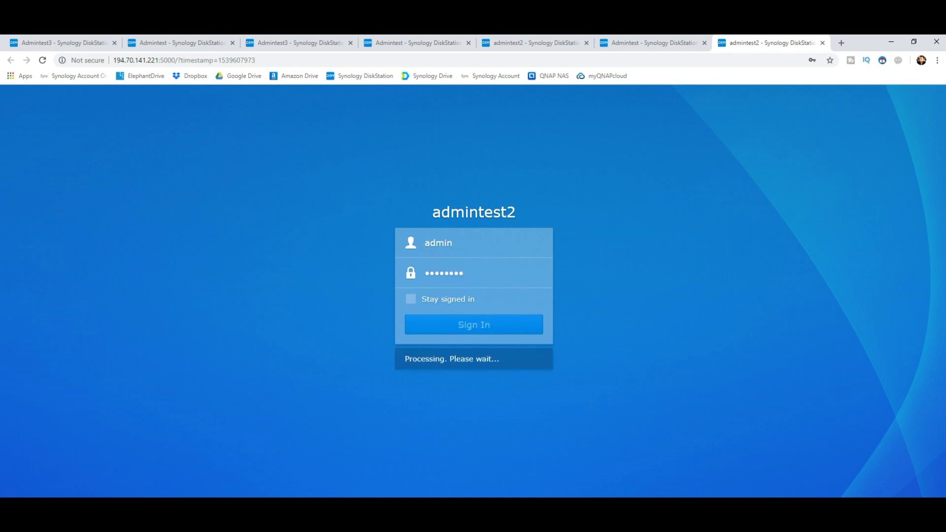
Retry the Admintest password after the invalid-password error, then return to admintest2
key(ctrl+shift+Tab)
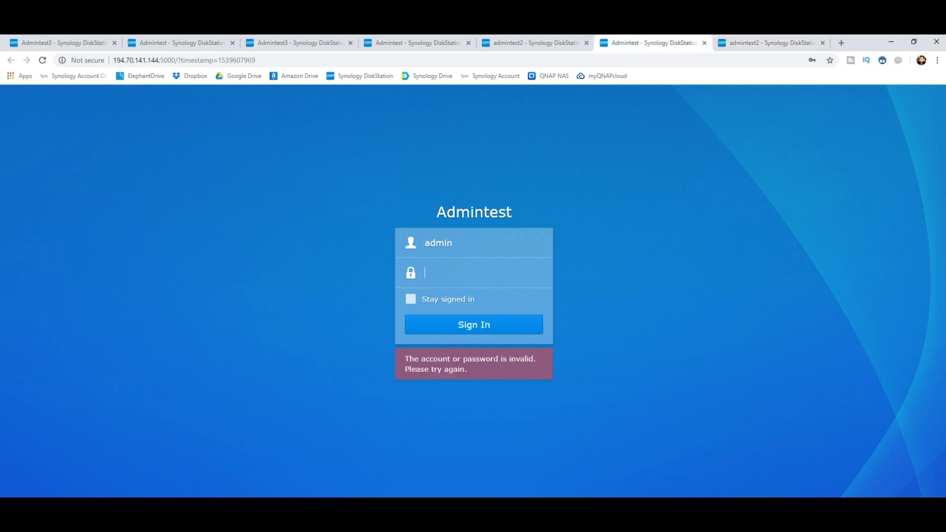
text(********)
key(Return)
key(ctrl+Tab)
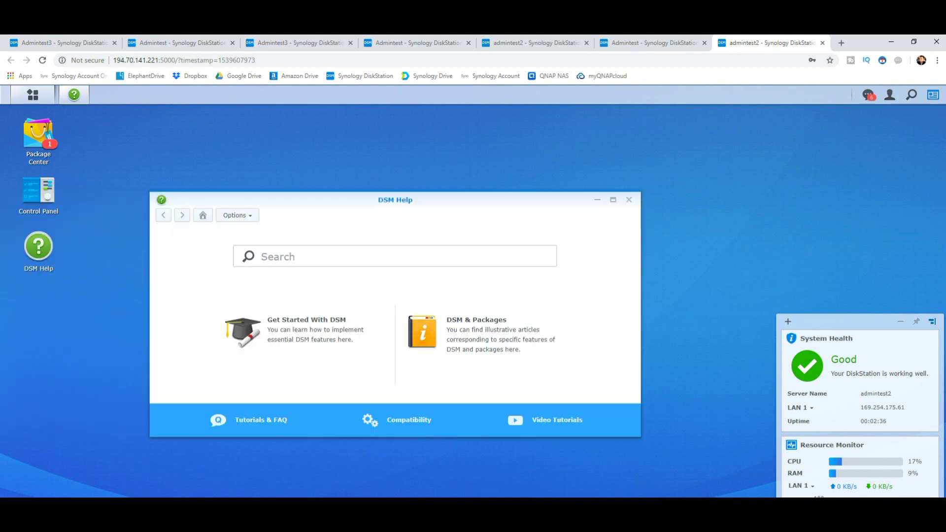
click(868, 95)
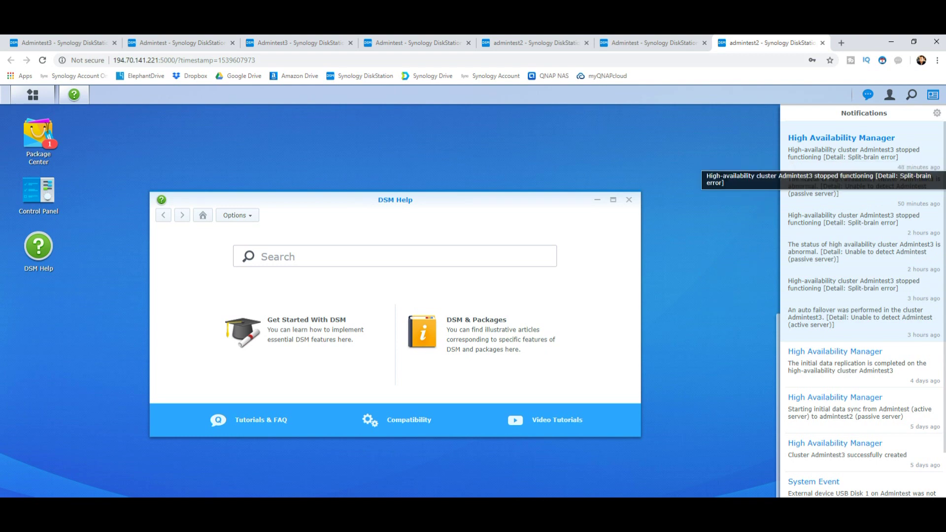
click(532, 43)
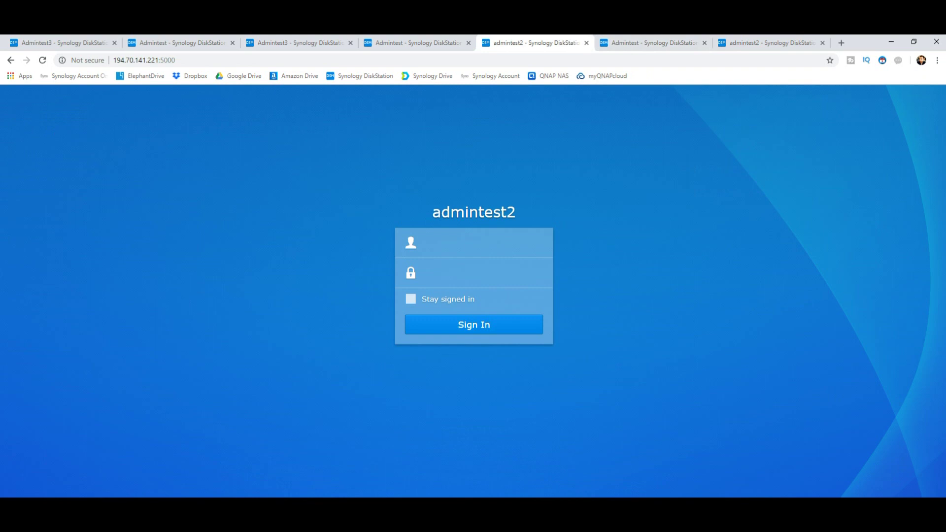
click(443, 242)
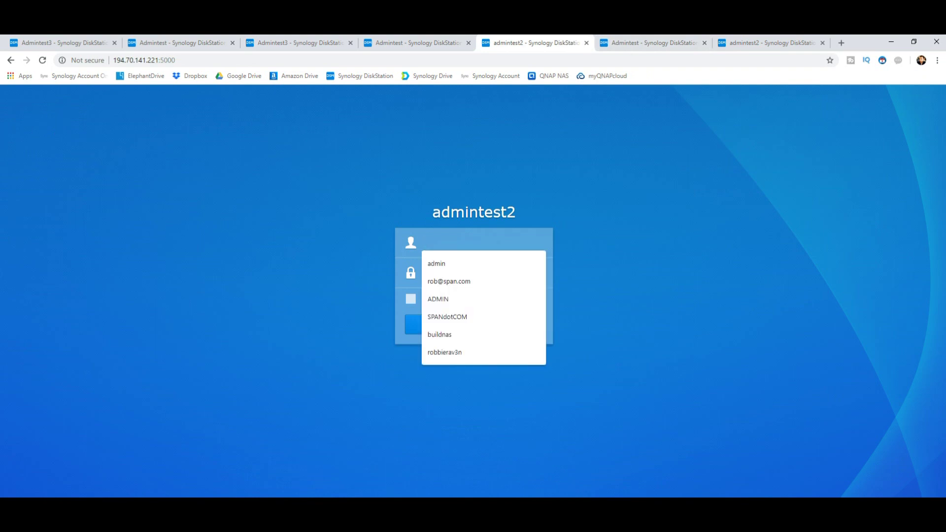
key(ctrl+Tab)
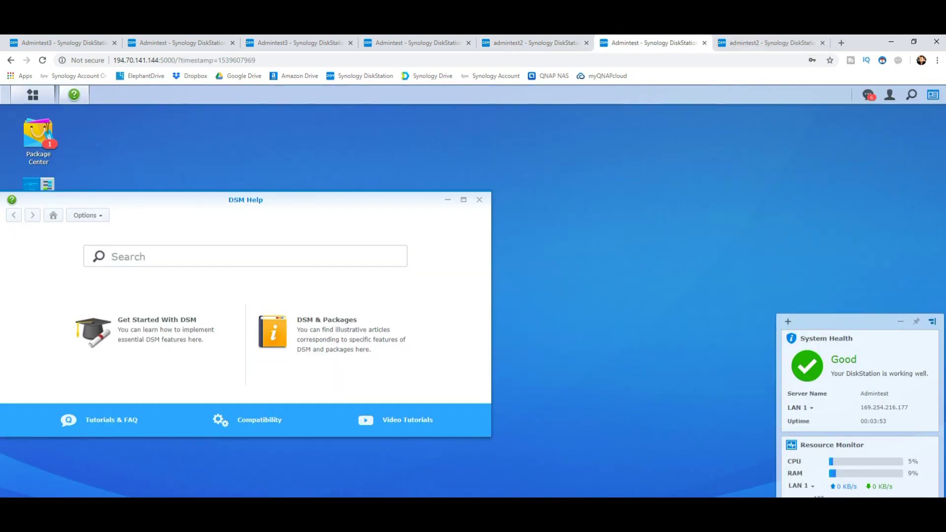
key(ctrl+Tab)
key(ctrl+shift+Tab)
click(868, 95)
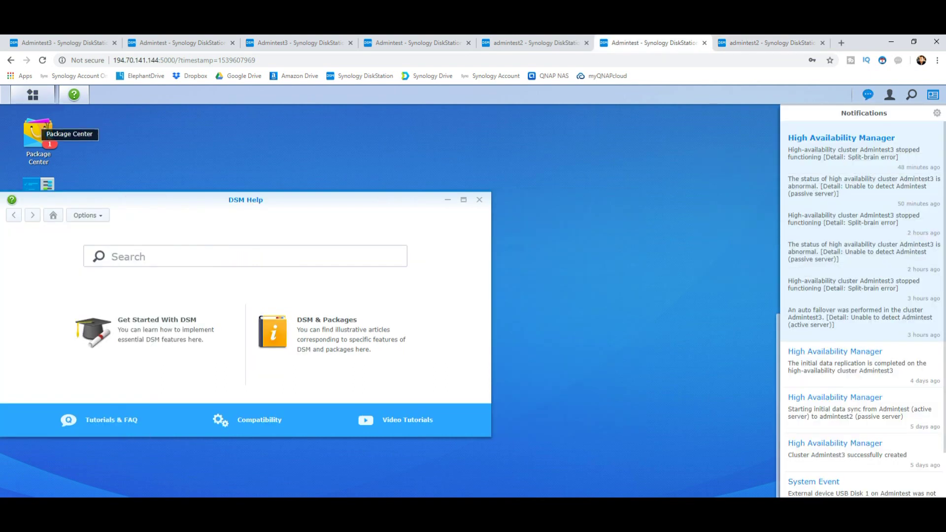
click(39, 134)
click(32, 95)
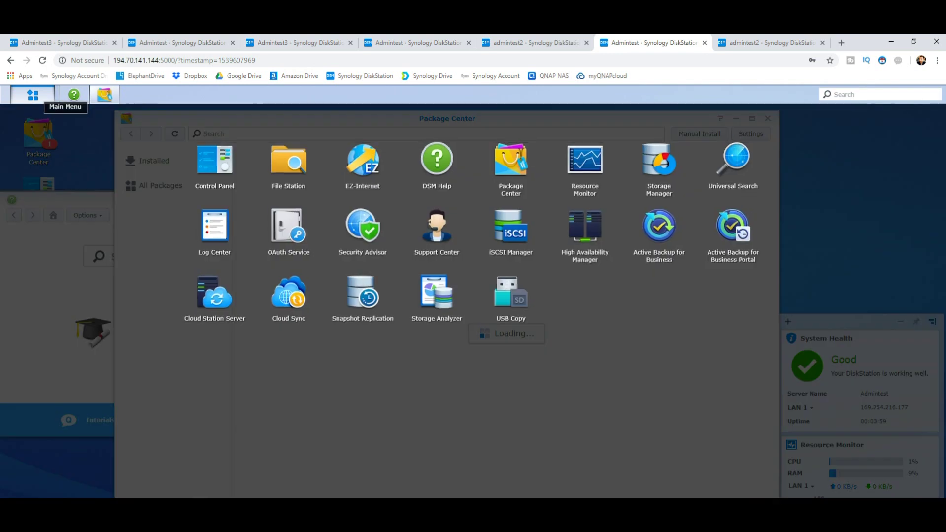
click(32, 95)
key(ctrl+Tab)
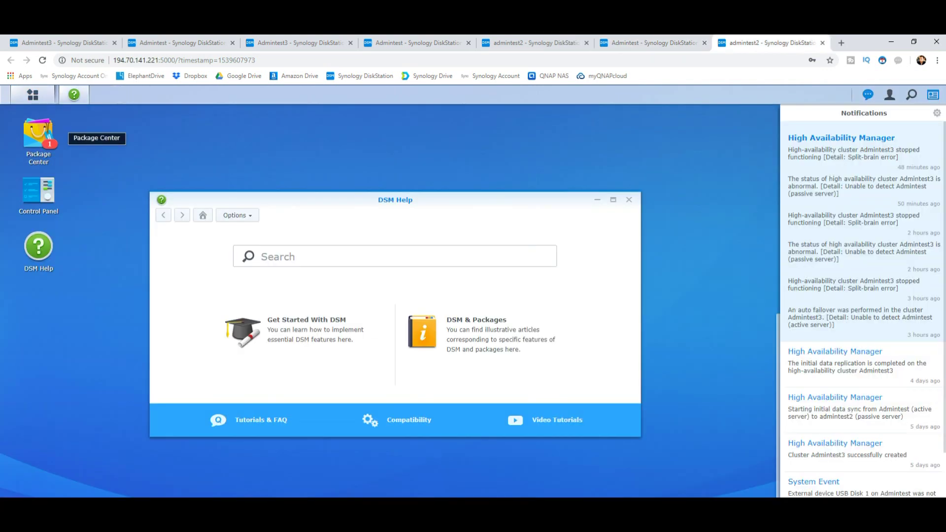
click(32, 94)
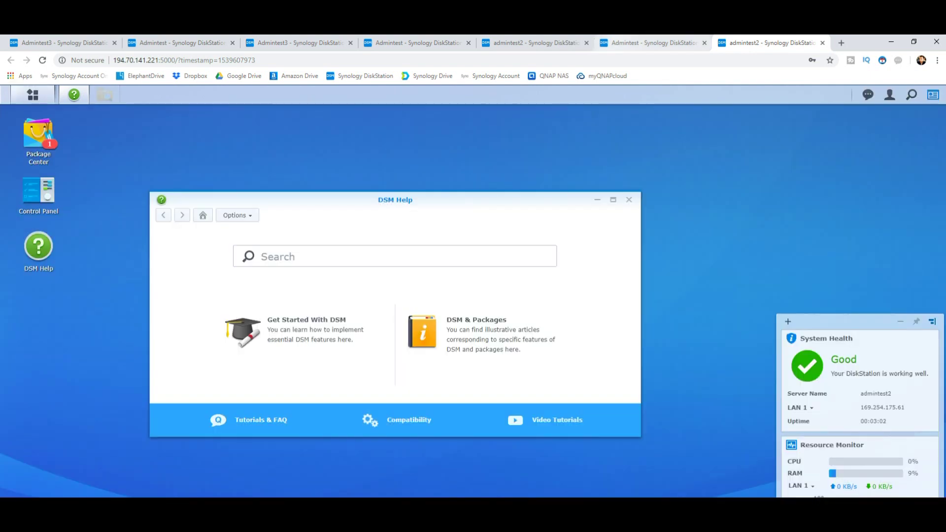
click(641, 44)
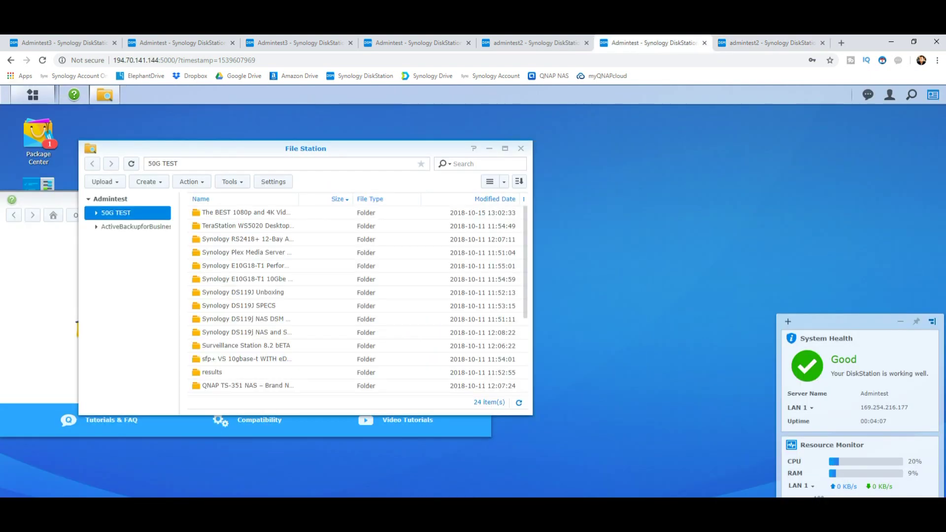
Compare the 24 items in 50G TEST across both File Stations, then open admintest2's Main Menu
click(771, 43)
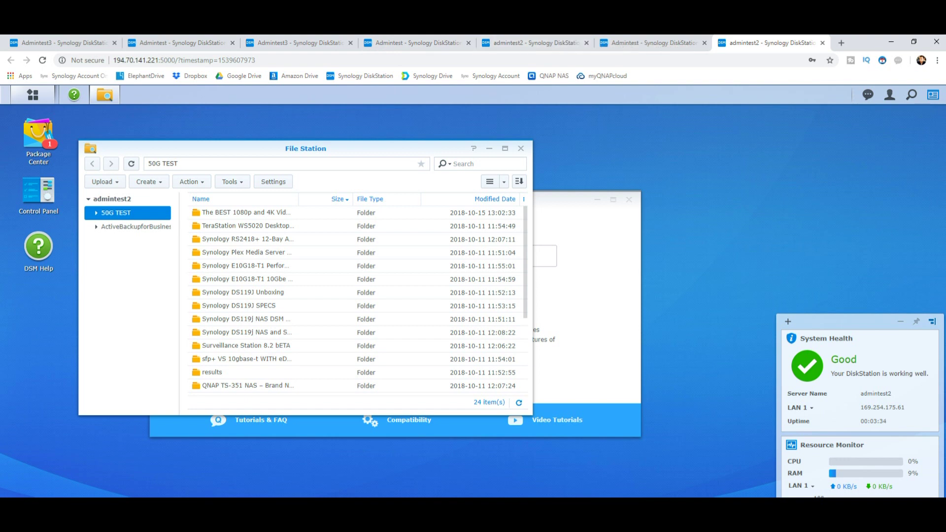
click(651, 43)
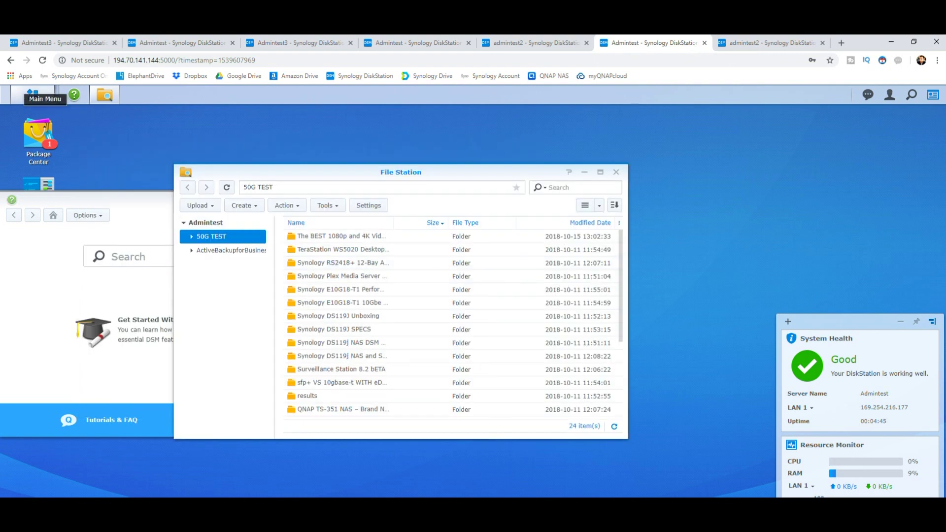
click(769, 43)
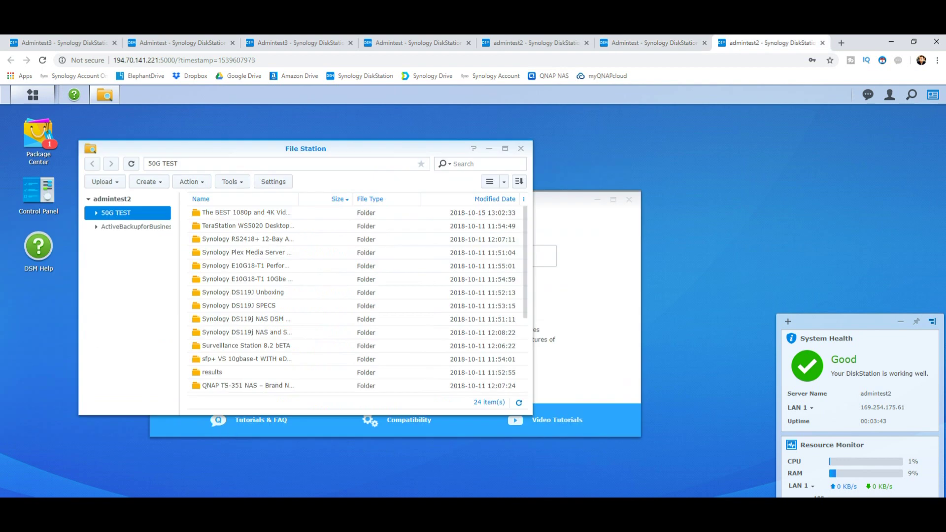
click(32, 95)
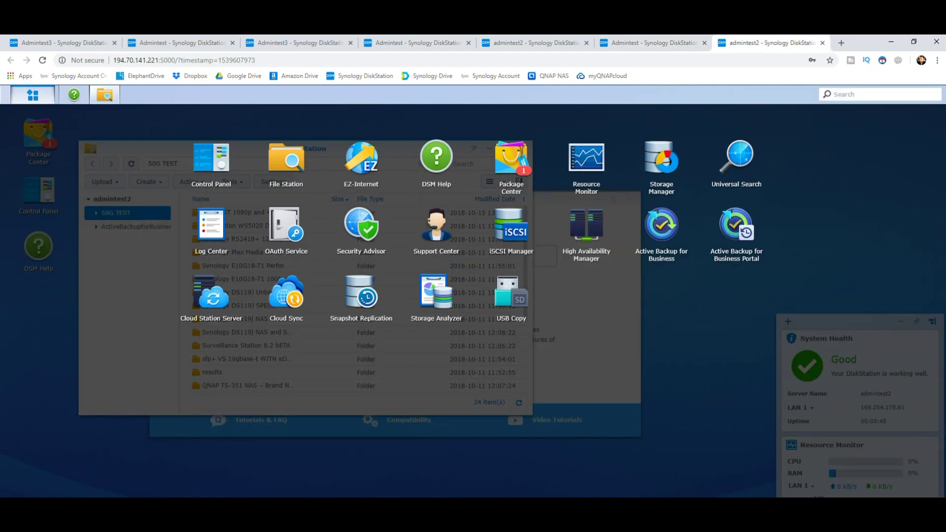